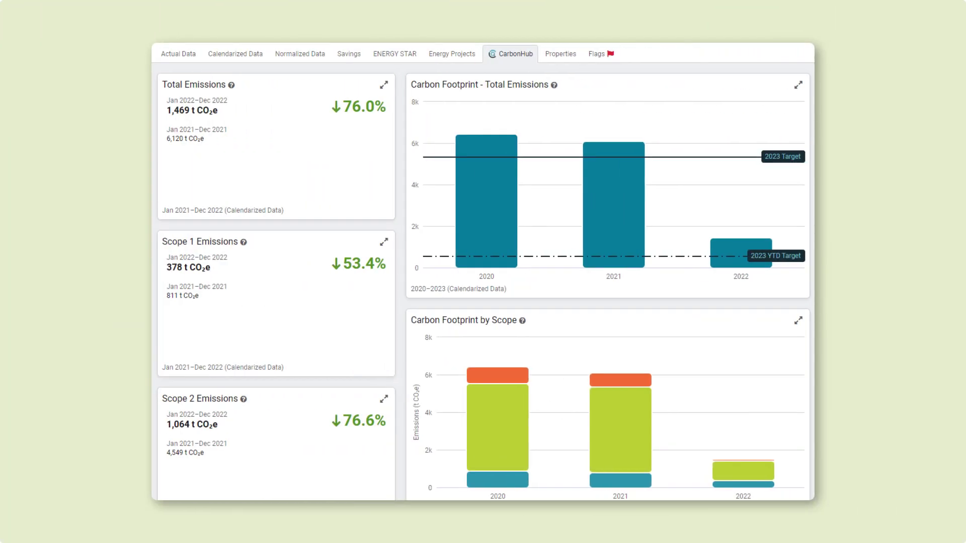
# - Open the Scope Category Information reference describing the Scope 1, 2 and 3 categories
pyautogui.click(798, 84)
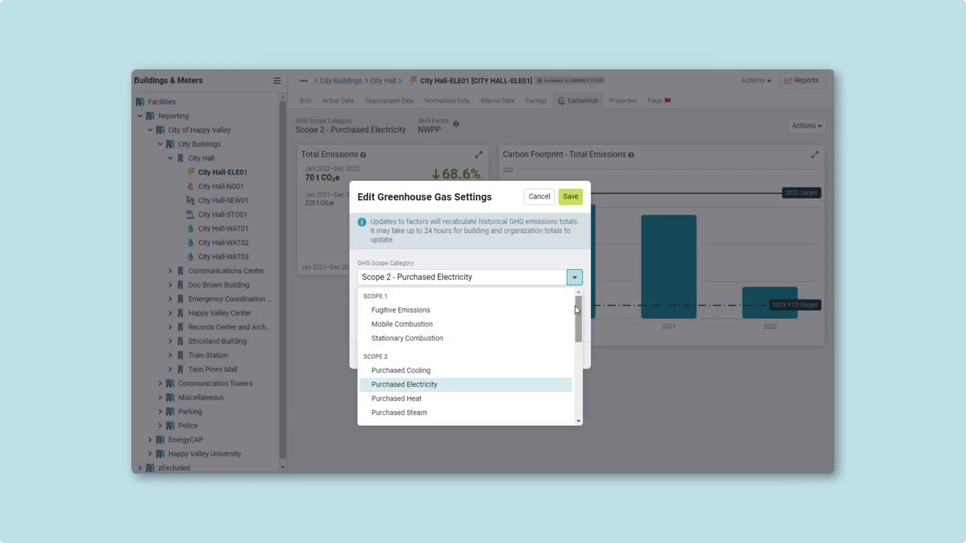
pyautogui.moveTo(575, 305); pyautogui.dragTo(575, 373)
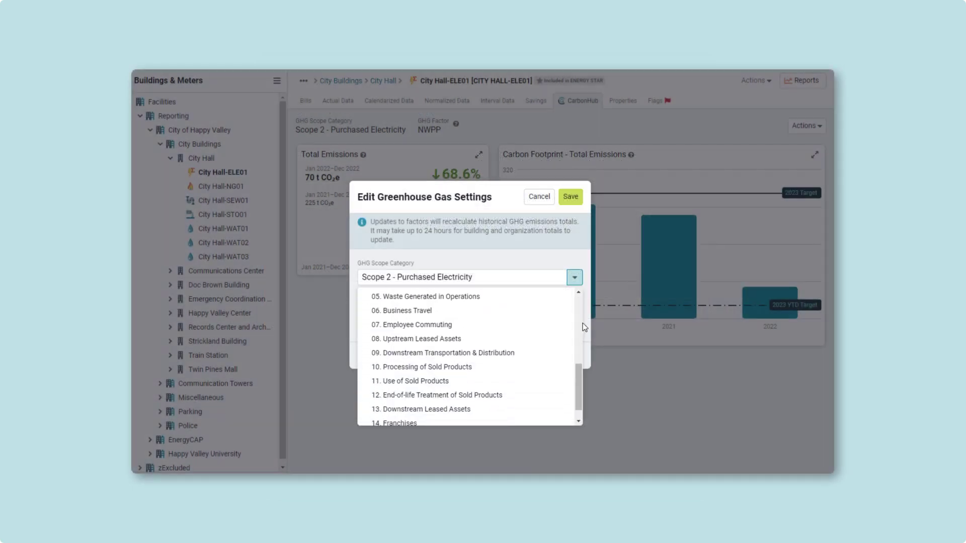
# - Check City Hall-ELE01's scope and GHG factor lists, leaving Scope 2 - Purchased Electricity and NWPP selected
pyautogui.click(574, 276)
pyautogui.click(574, 325)
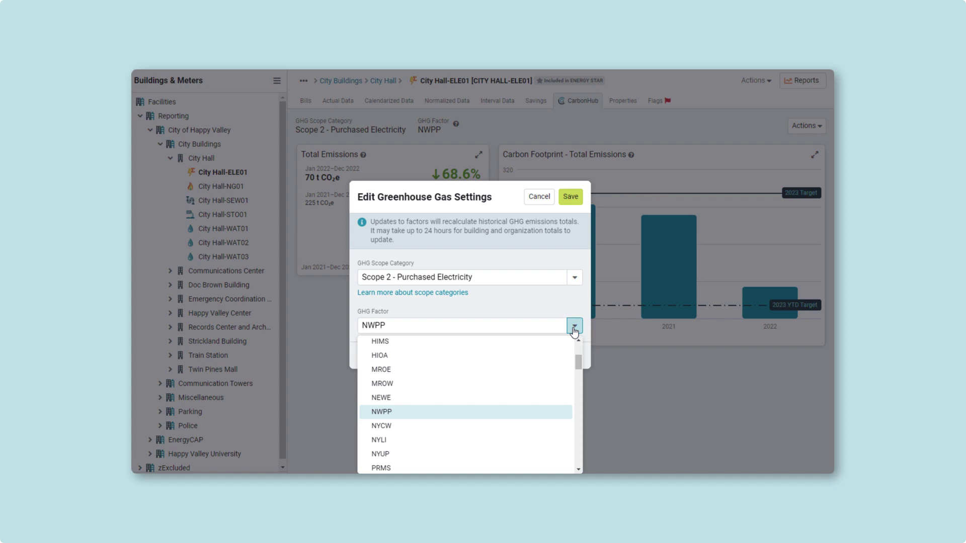
pyautogui.moveTo(578, 364); pyautogui.dragTo(578, 397)
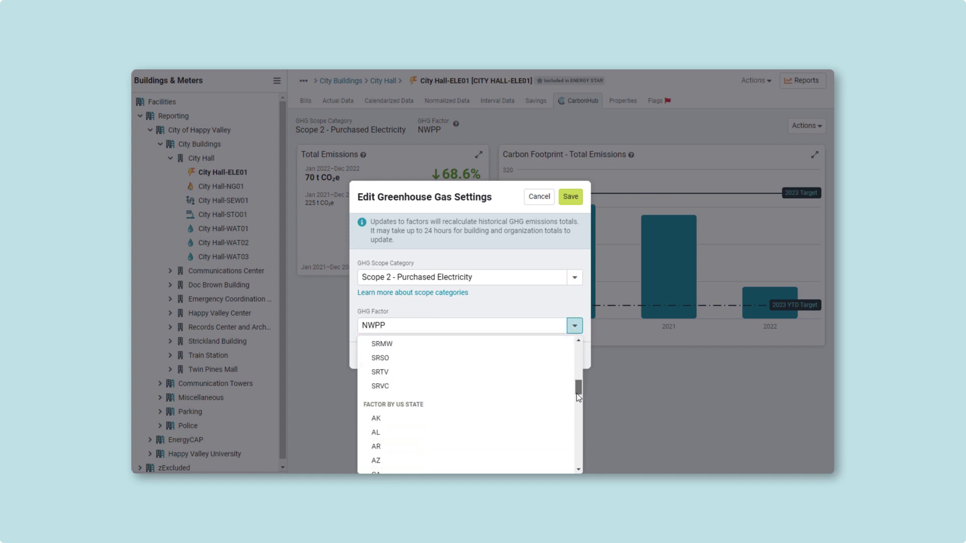
pyautogui.click(622, 406)
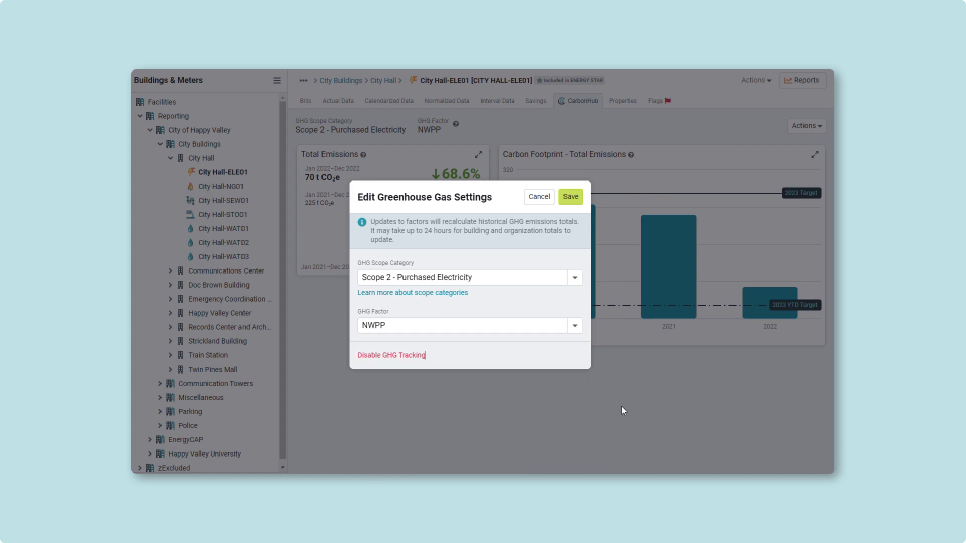